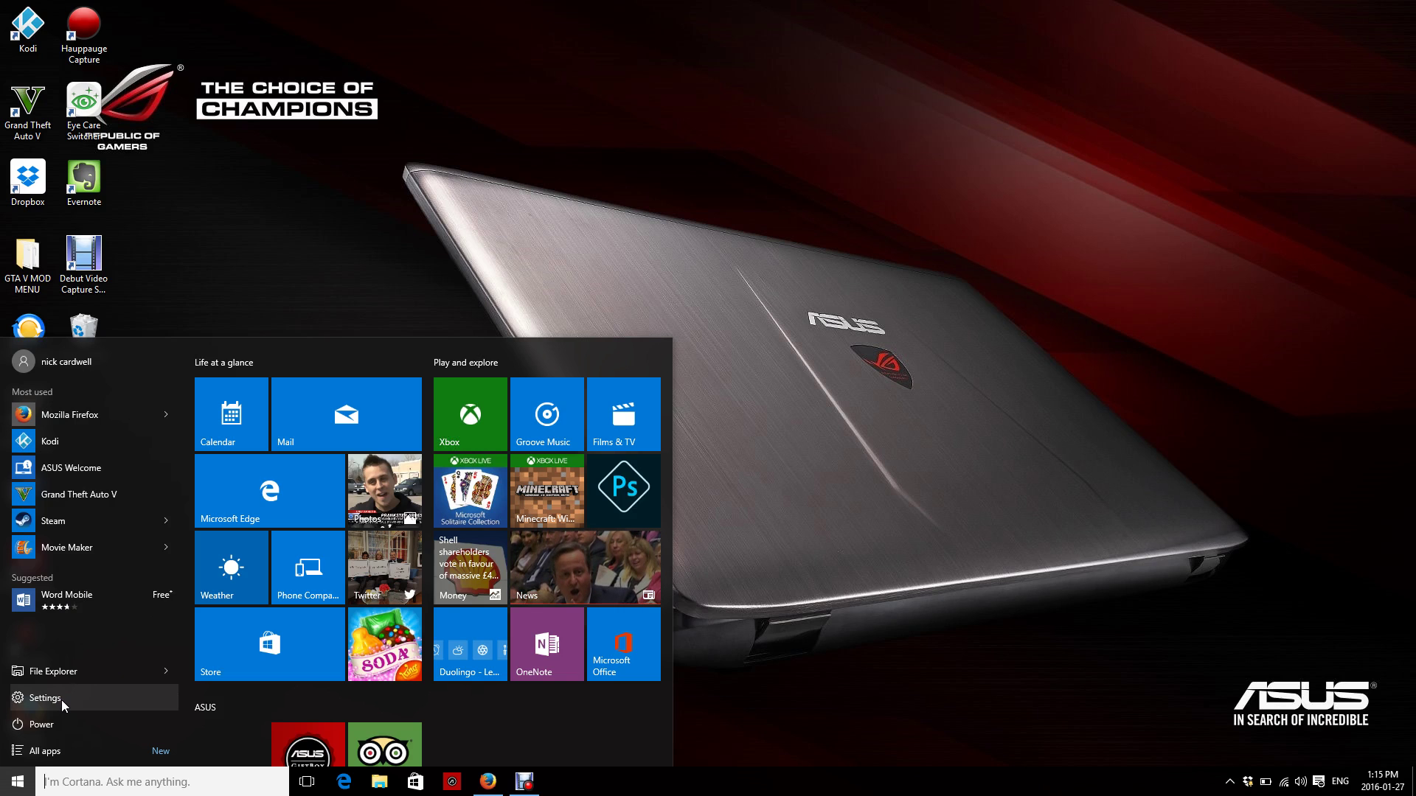
# - Open Windows Settings from the Start menu and go to the System display page
pyautogui.click(60, 700)
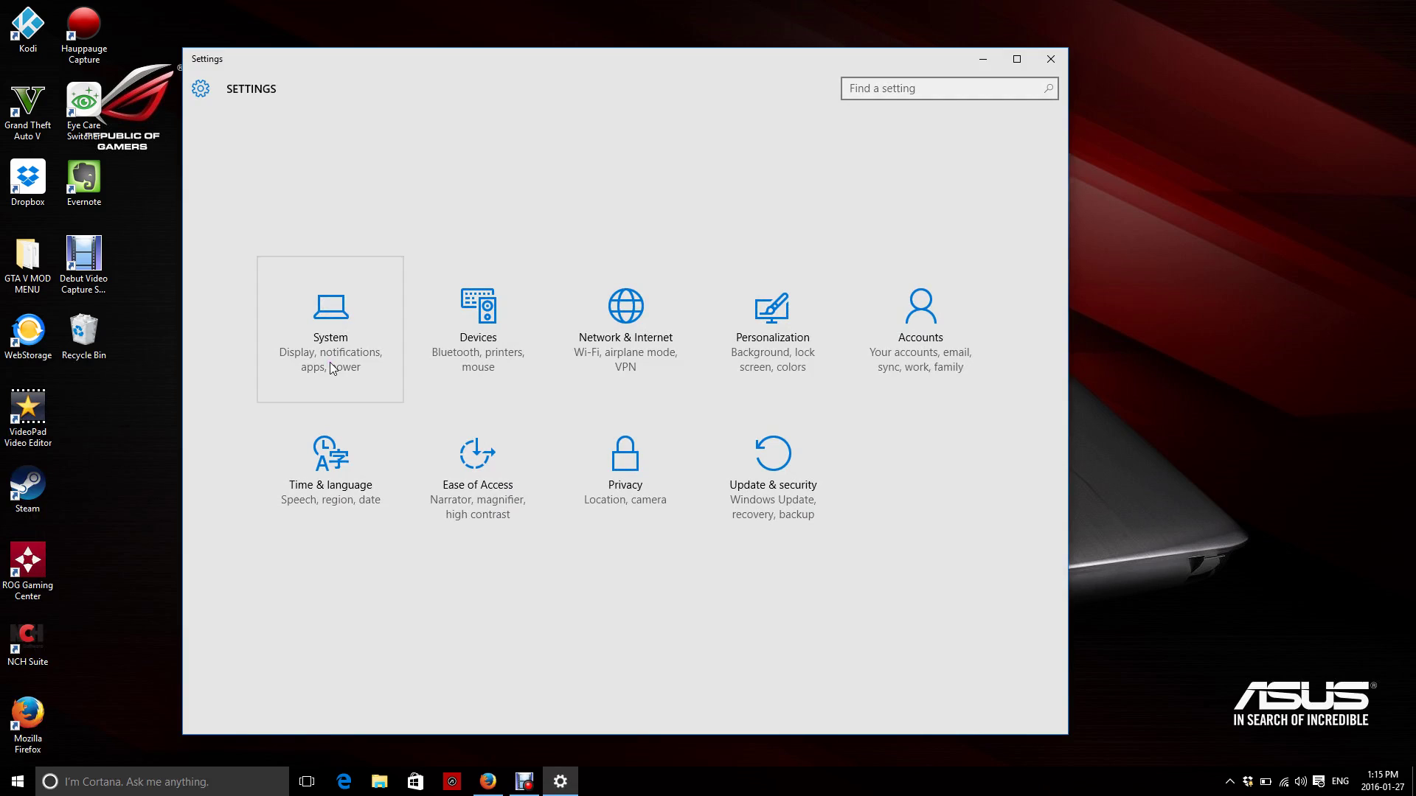
pyautogui.click(335, 332)
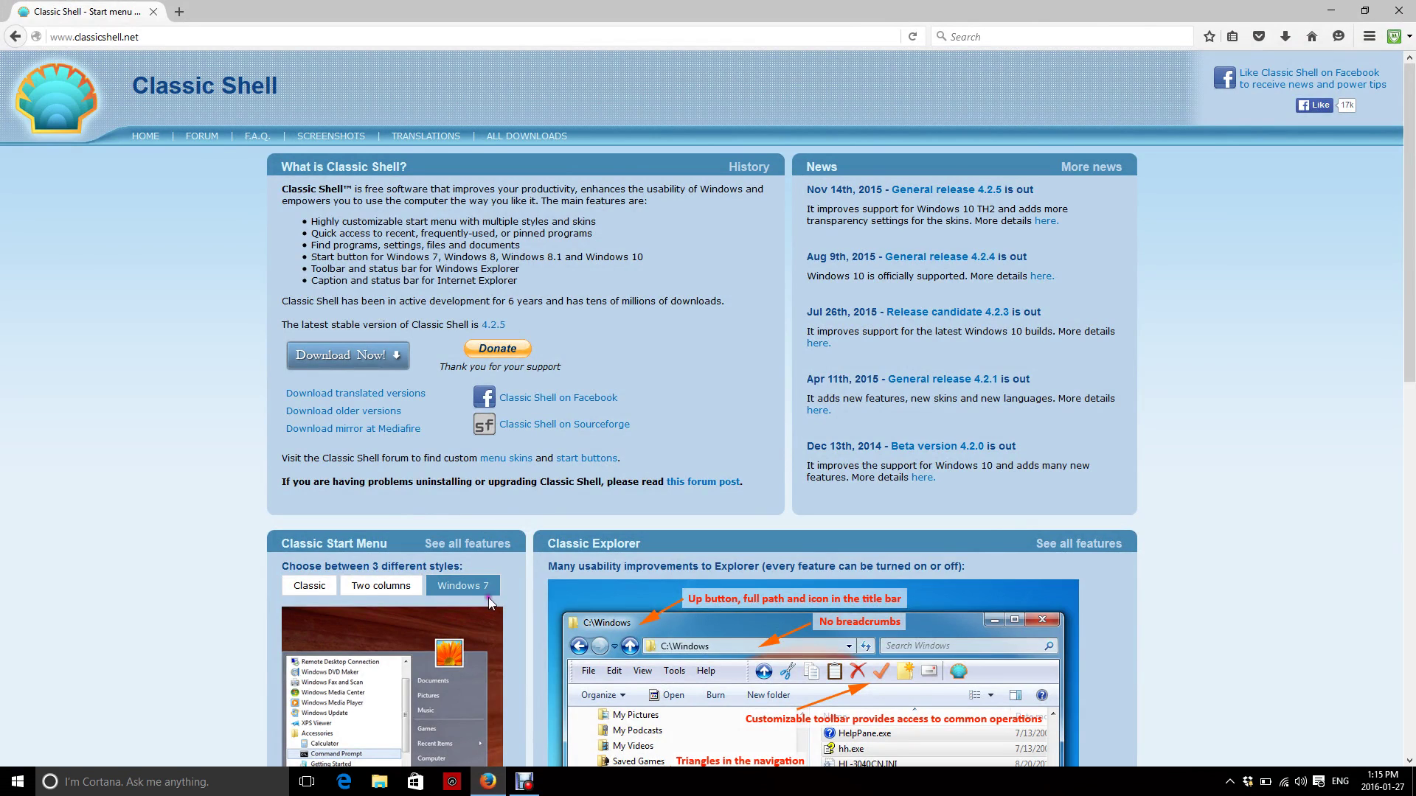
# - Use Download Now on classicshell.net to get ClassicShellSetup_4_2_5.exe from FossHub
pyautogui.click(342, 361)
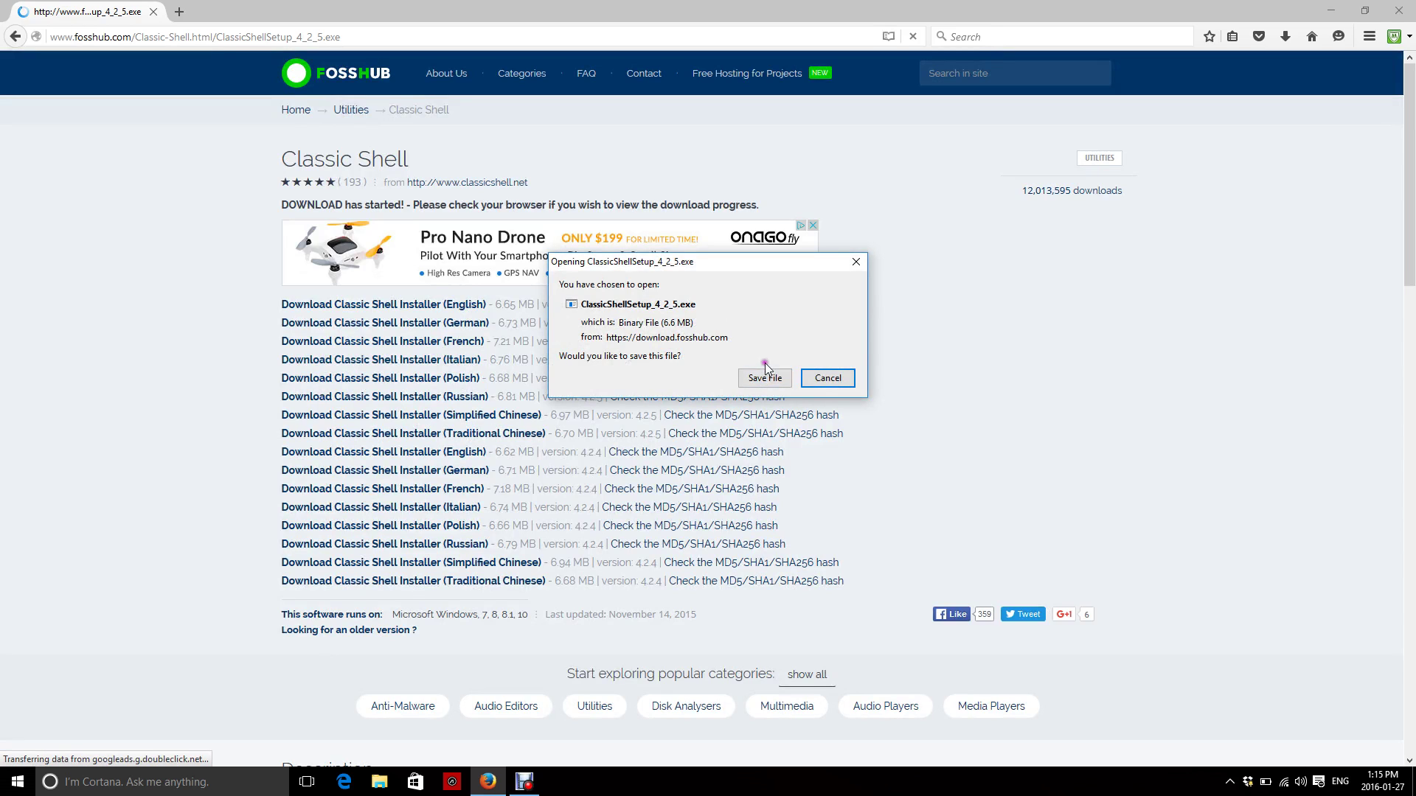
# - Save ClassicShellSetup_4_2_5.exe, then run it from Firefox's Downloads panel
pyautogui.click(763, 378)
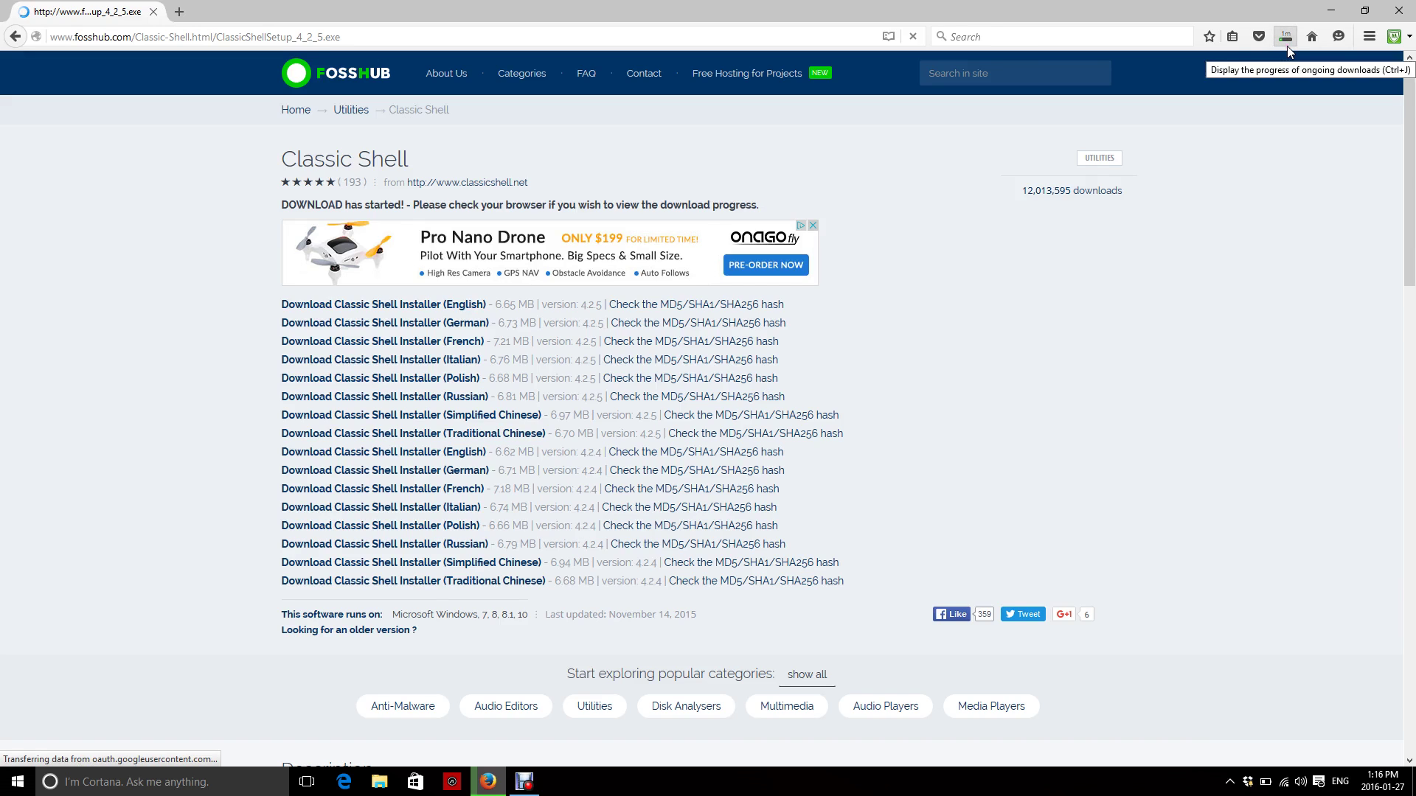
pyautogui.click(1285, 35)
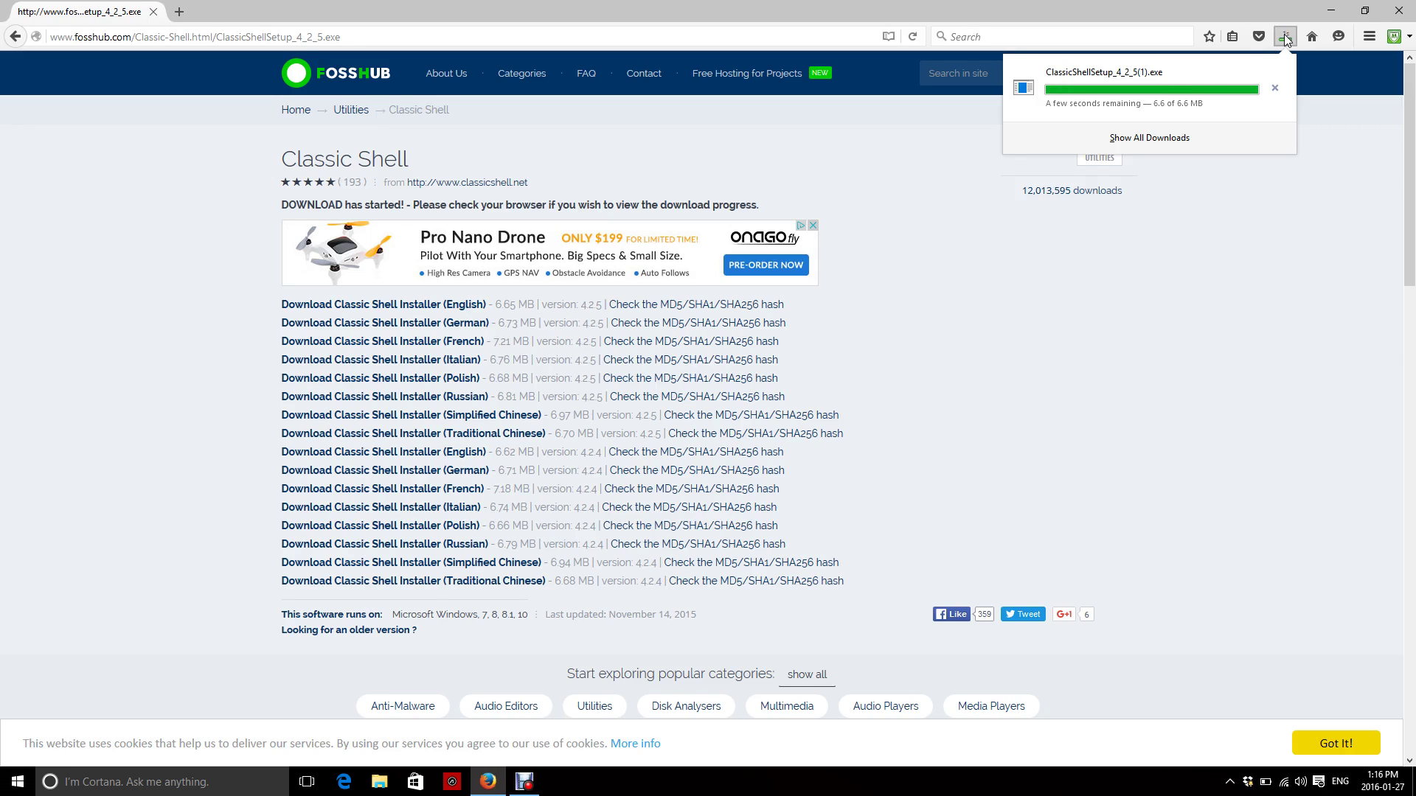
pyautogui.click(1164, 101)
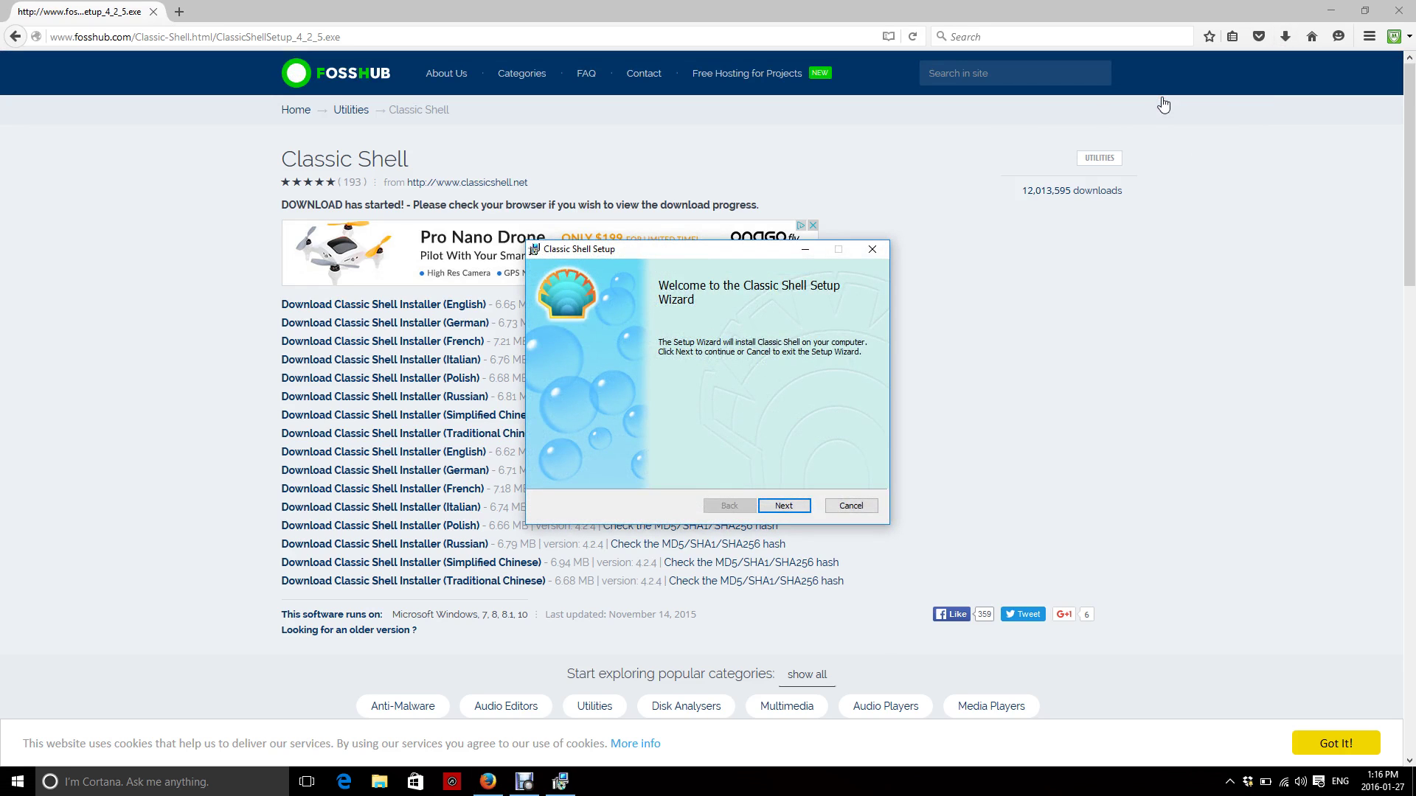
# - Accept the license, install Classic Shell 4.2.5 with all features, and finish the wizard
pyautogui.click(795, 503)
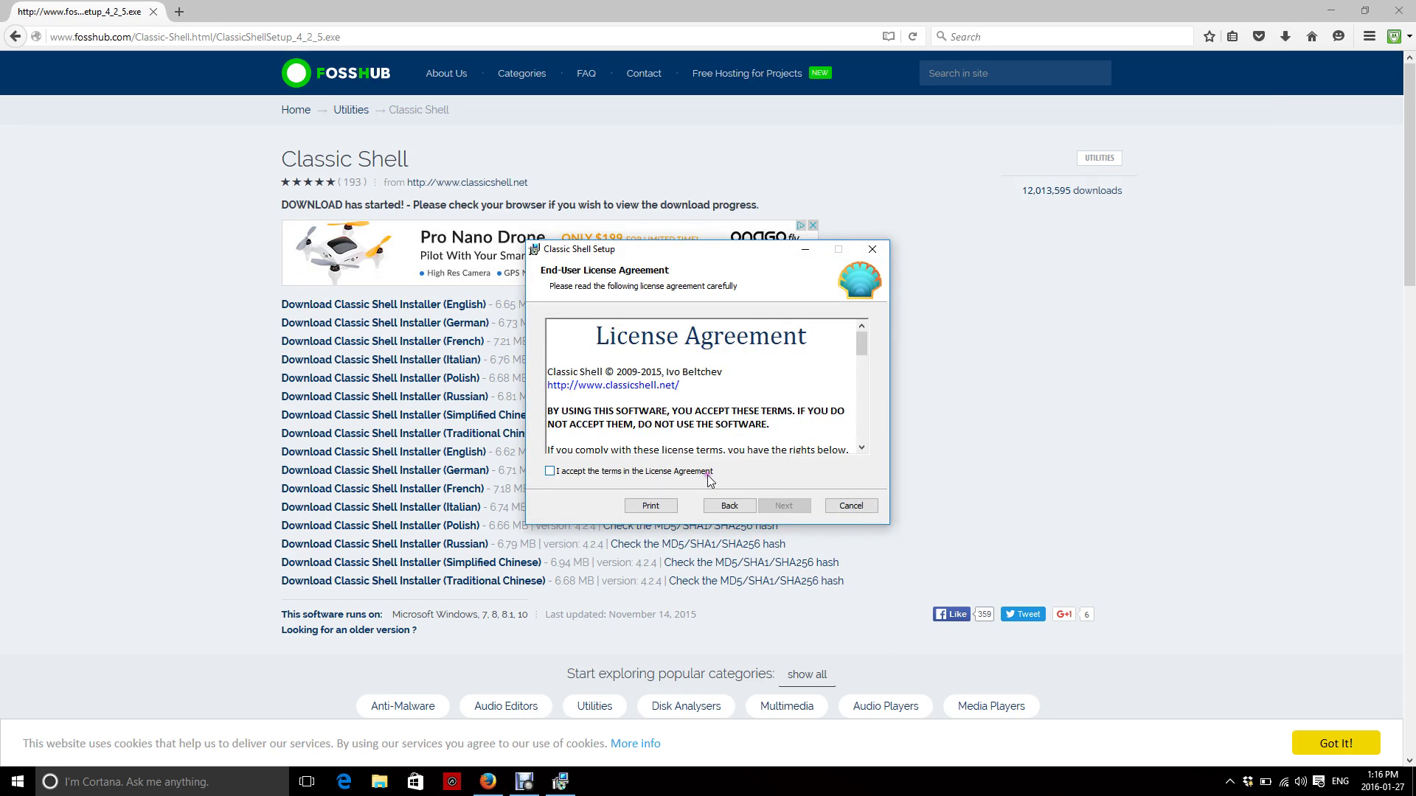
pyautogui.click(706, 475)
pyautogui.click(776, 508)
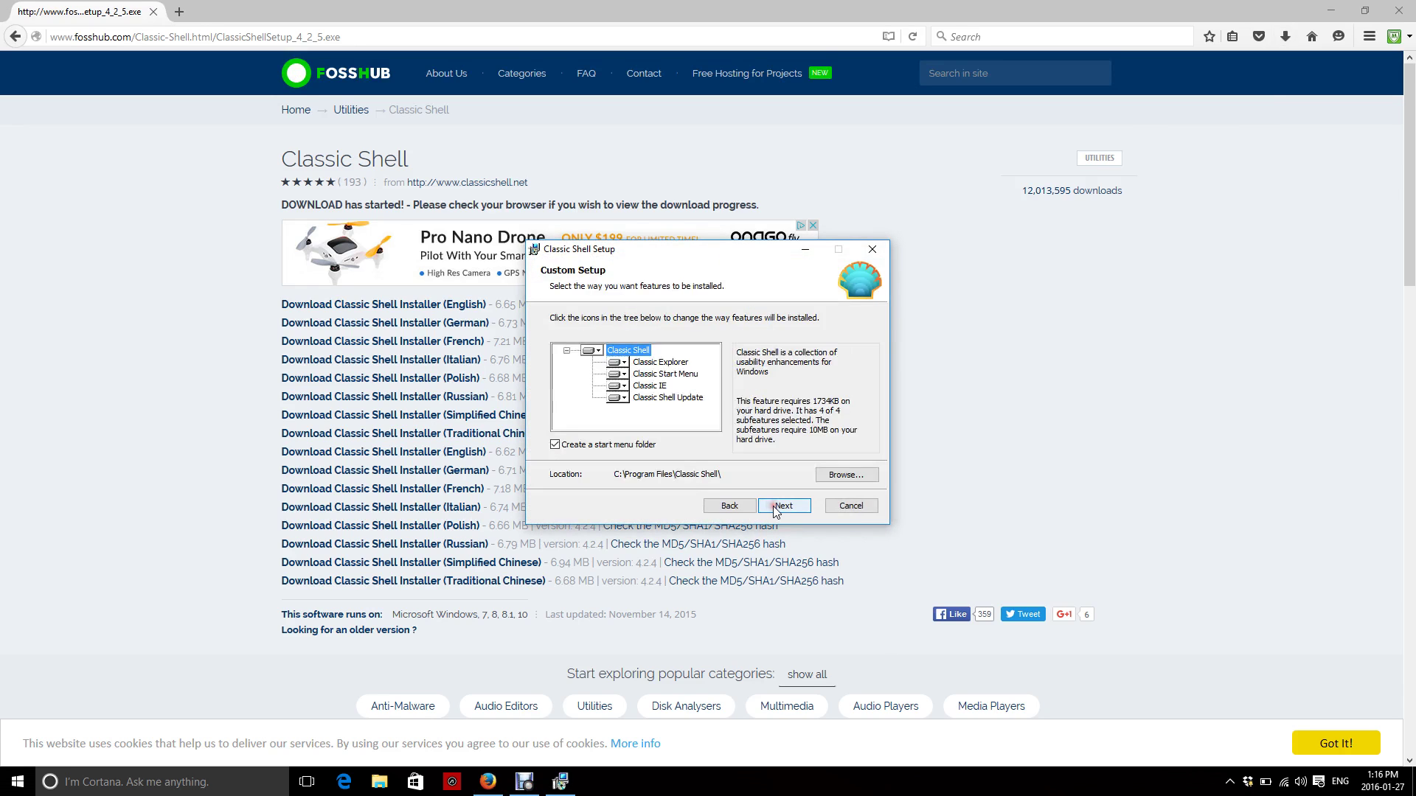
pyautogui.click(777, 507)
pyautogui.click(773, 506)
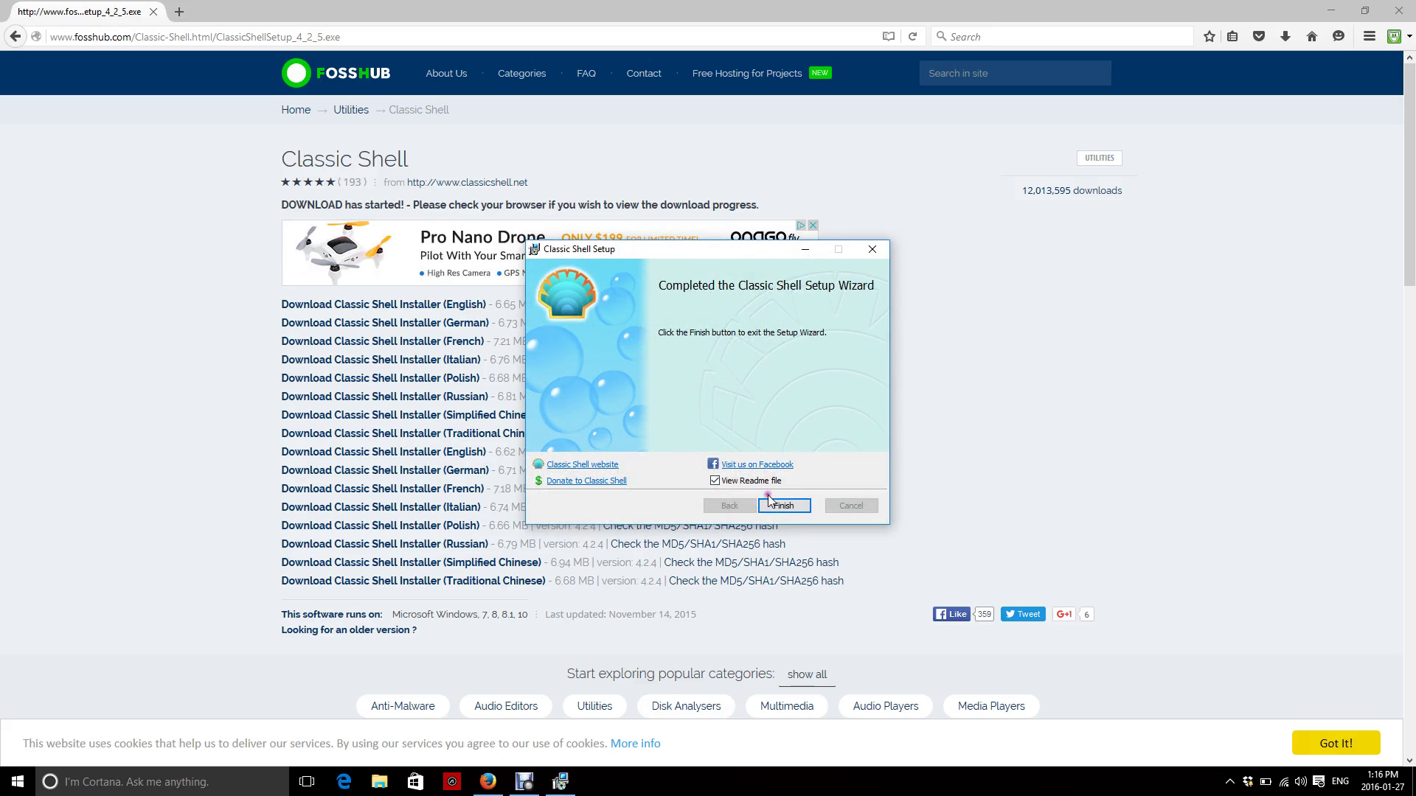
pyautogui.click(778, 506)
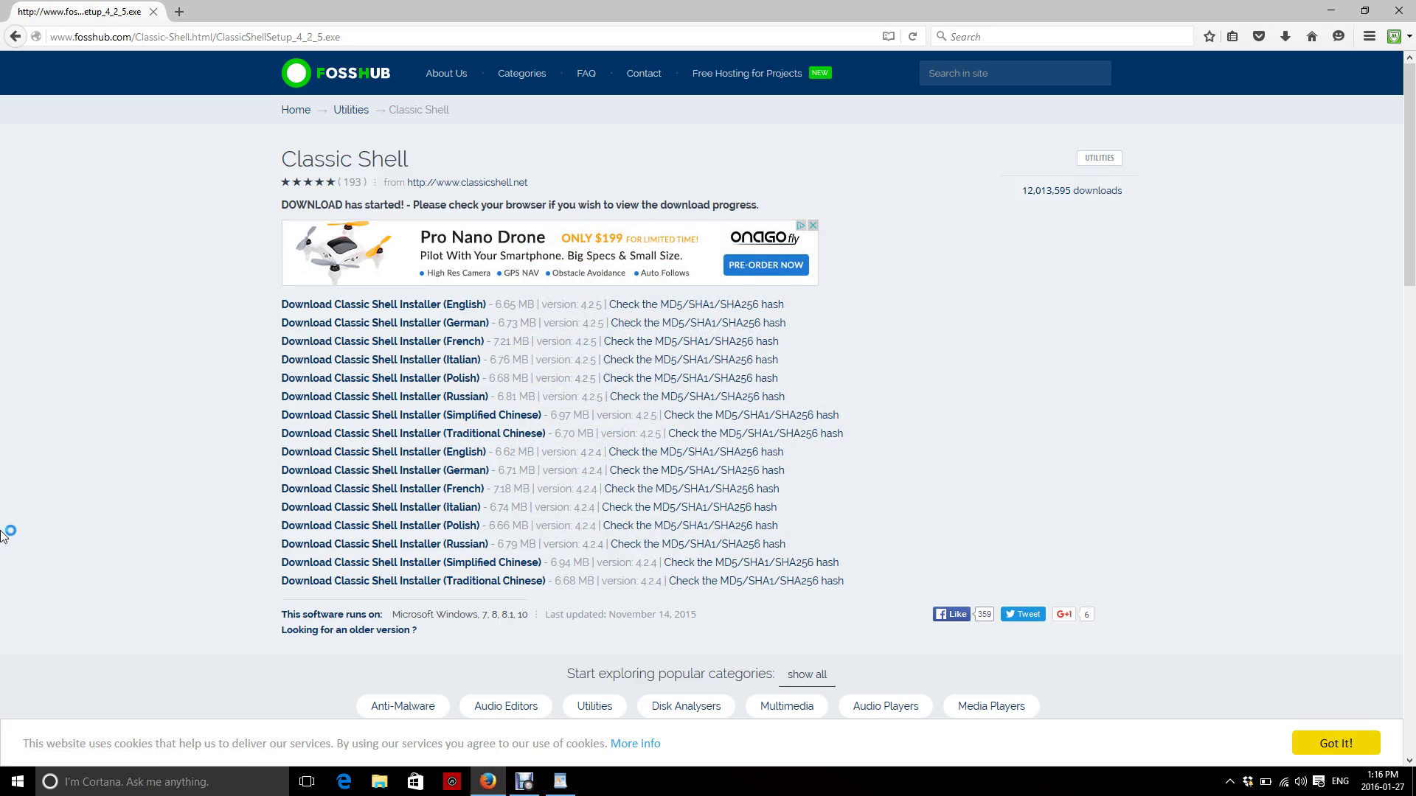
# - Browse All Programs in the Windows 7-style Start menu, then reopen it to show Control Panel items
pyautogui.click(18, 784)
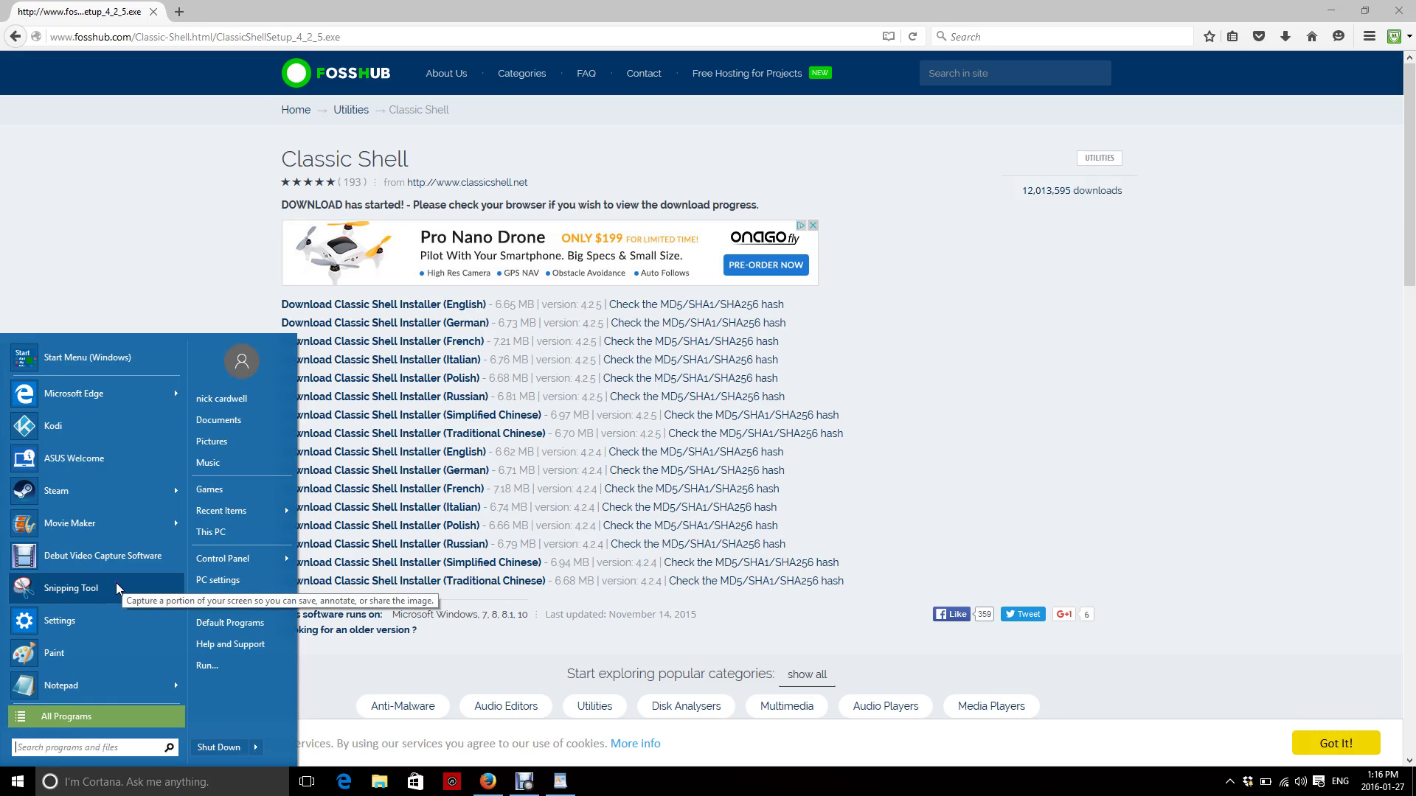
pyautogui.click(74, 715)
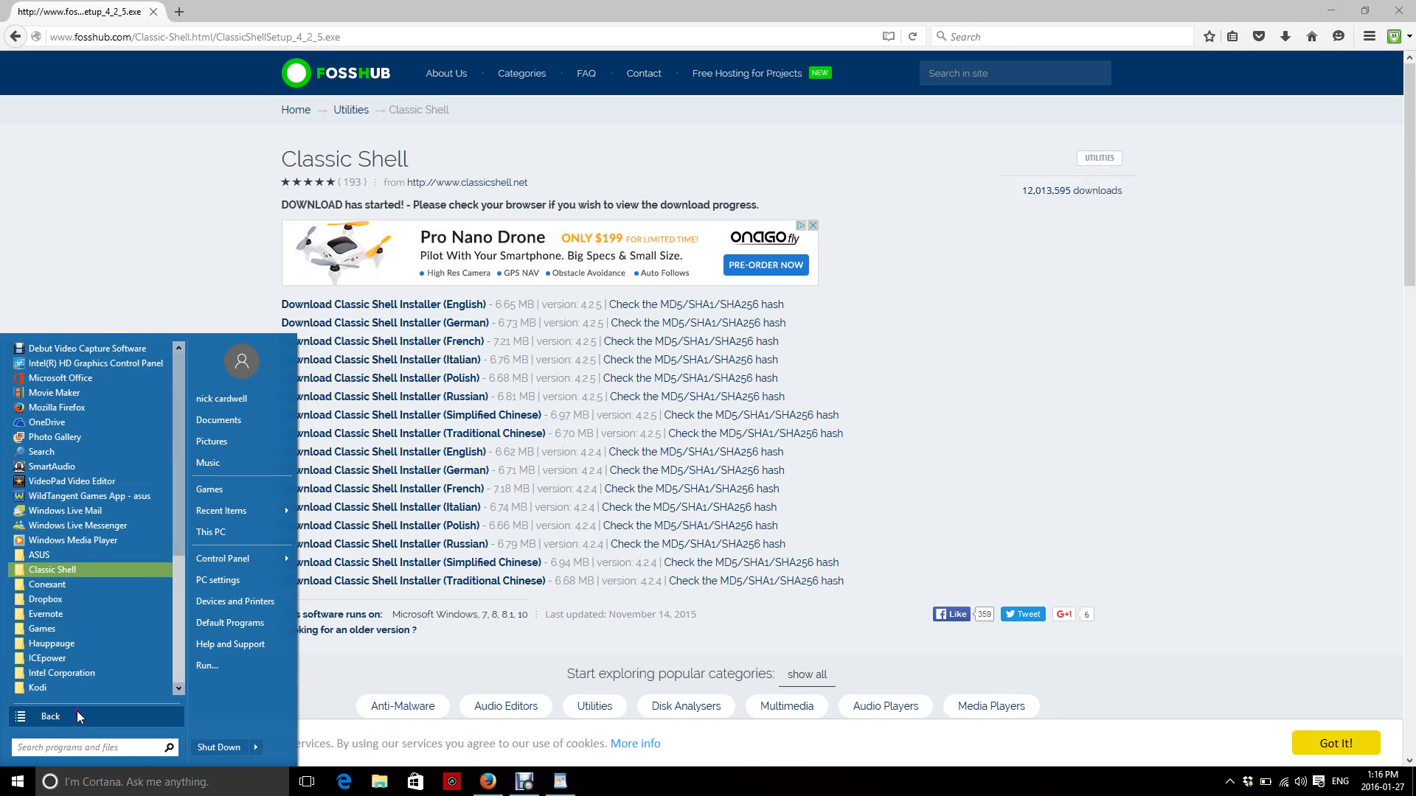
pyautogui.click(72, 718)
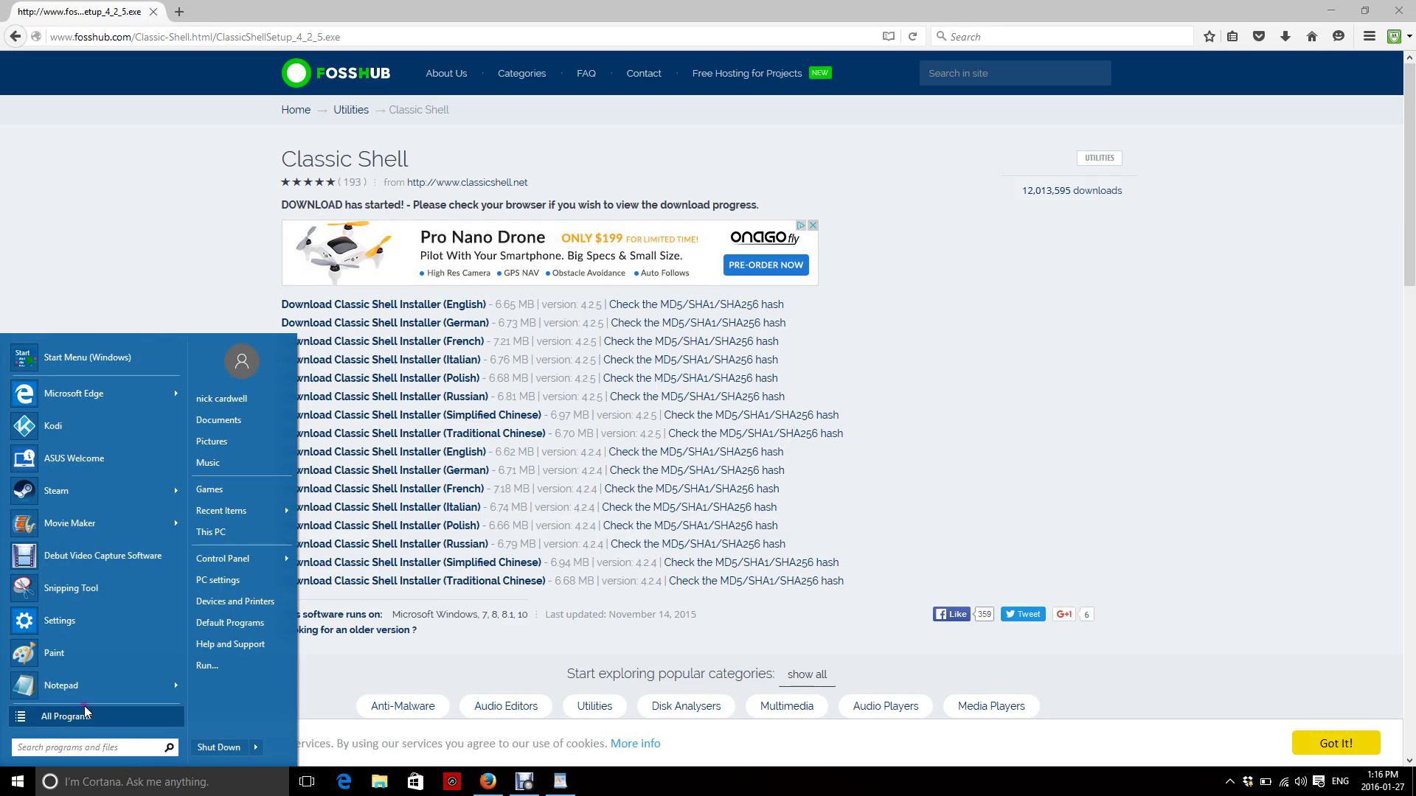
pyautogui.click(235, 563)
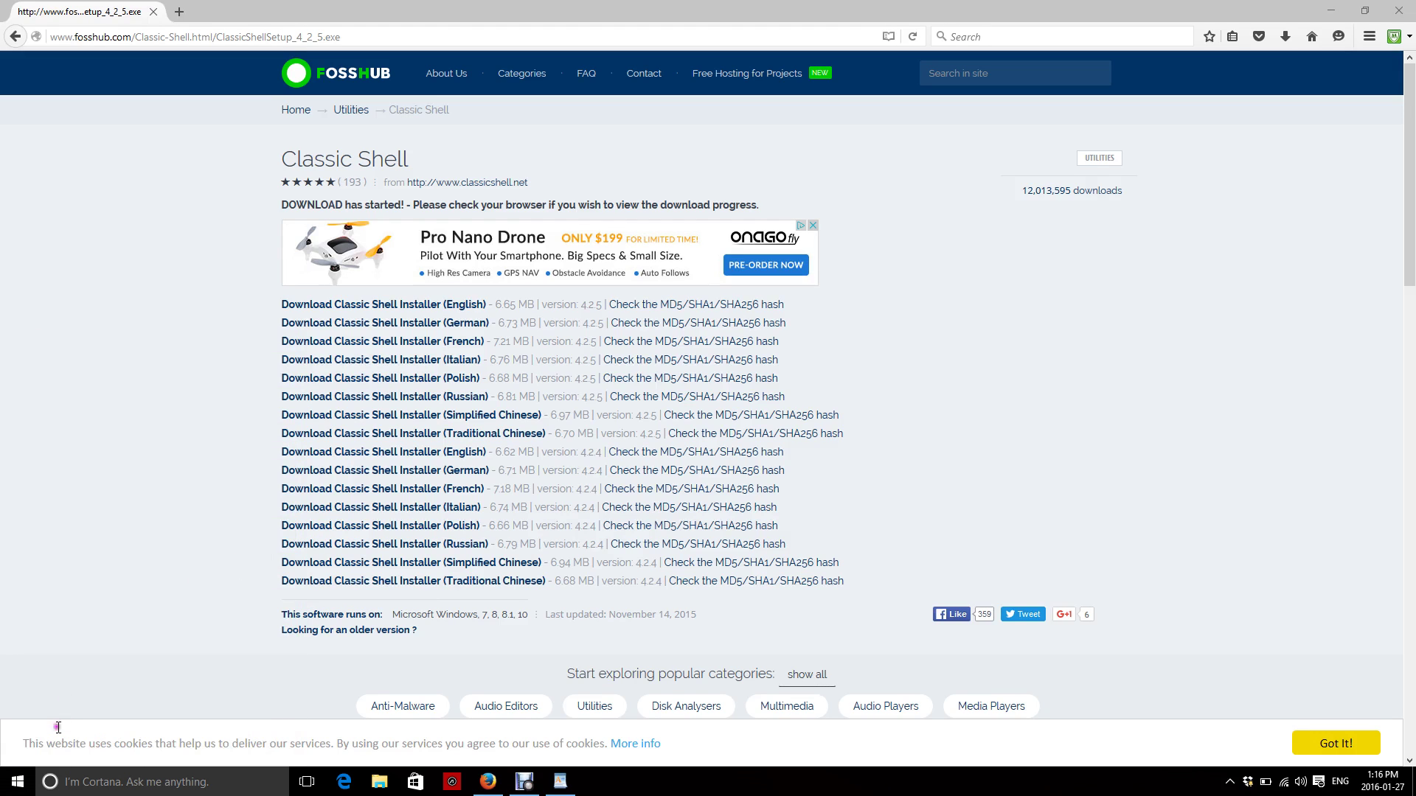
pyautogui.click(16, 781)
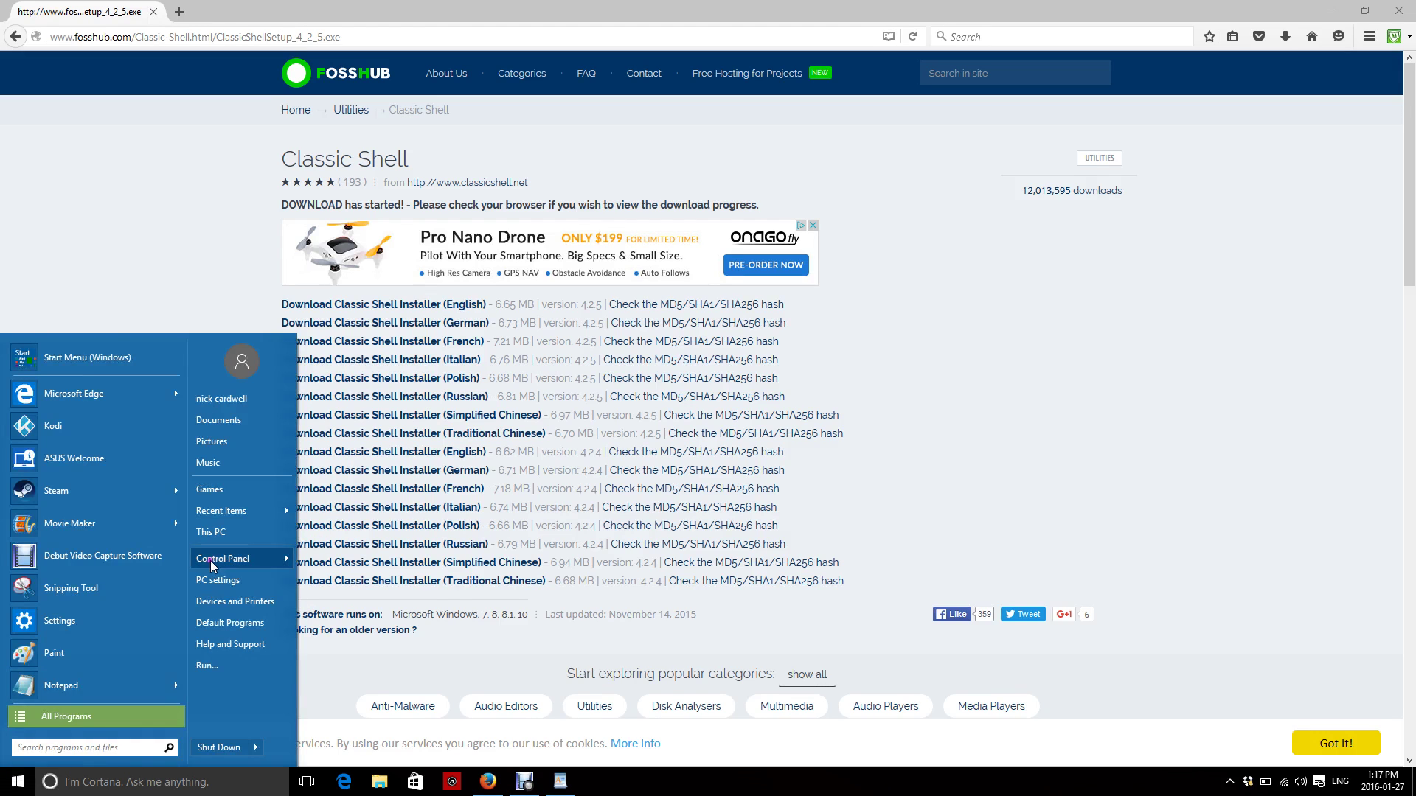
pyautogui.moveTo(224, 559)
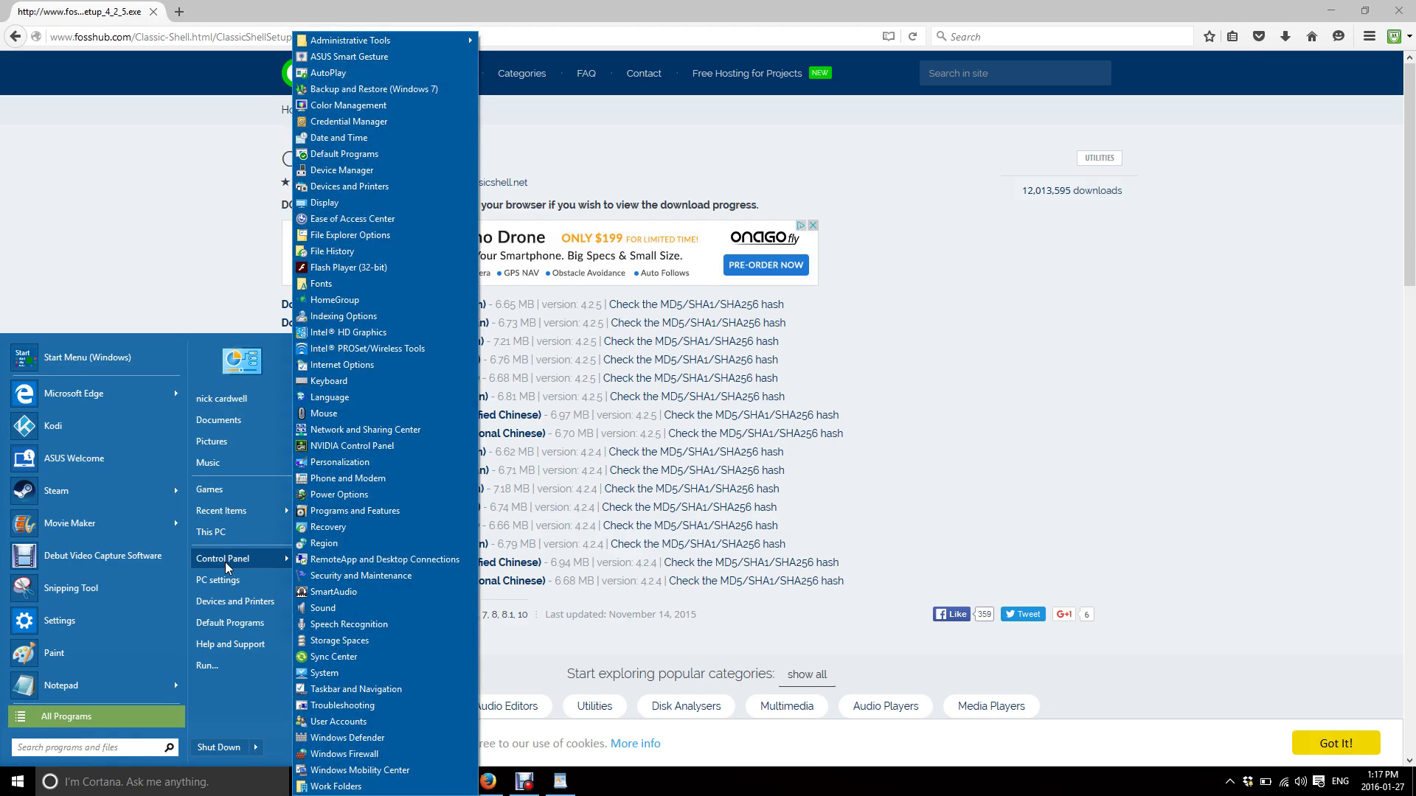
# - Open System from the Control Panel submenu, review the computer's info, and close it
pyautogui.click(326, 672)
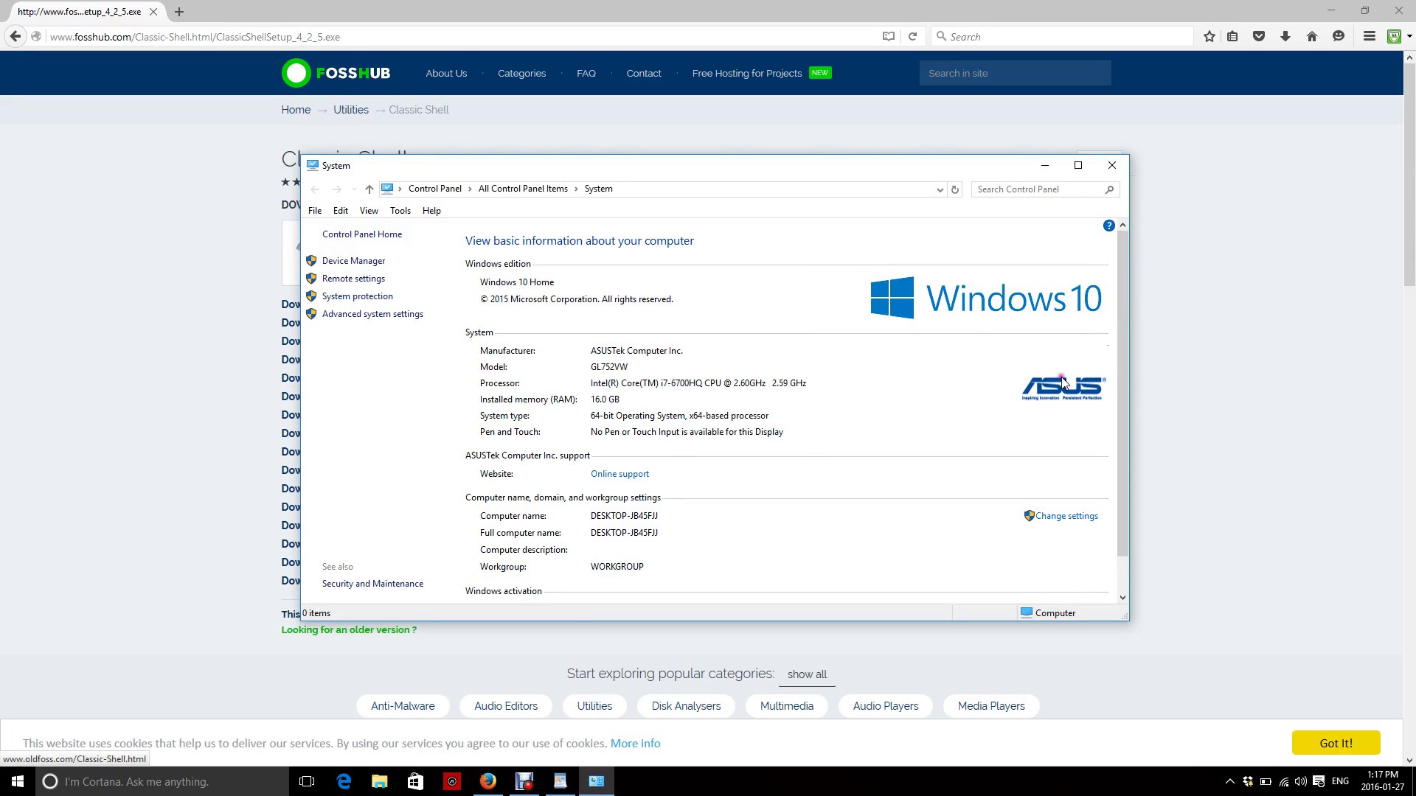
pyautogui.click(1111, 166)
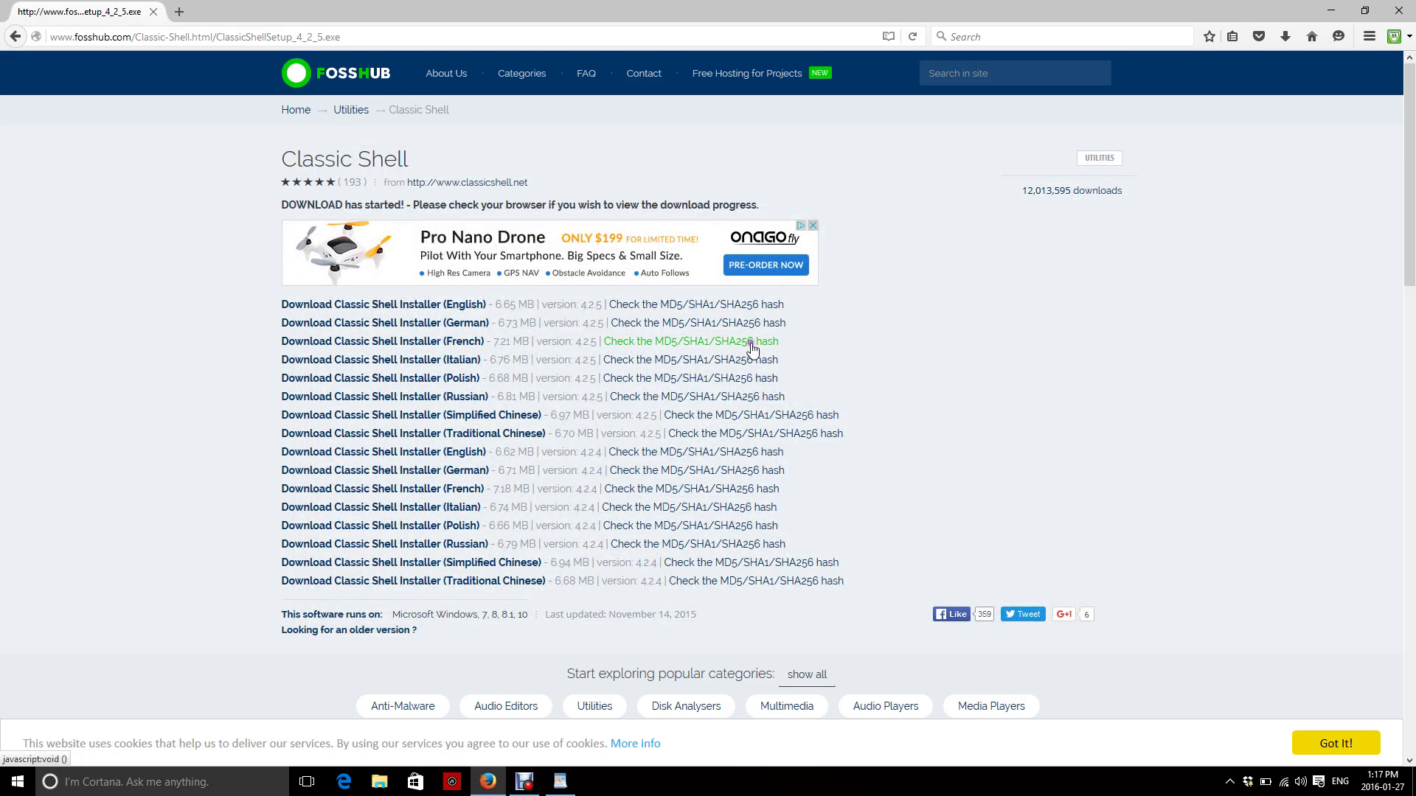
# - Switch to the Windows 10 live-tile Start menu, then reopen the Classic Shell menu
pyautogui.click(17, 782)
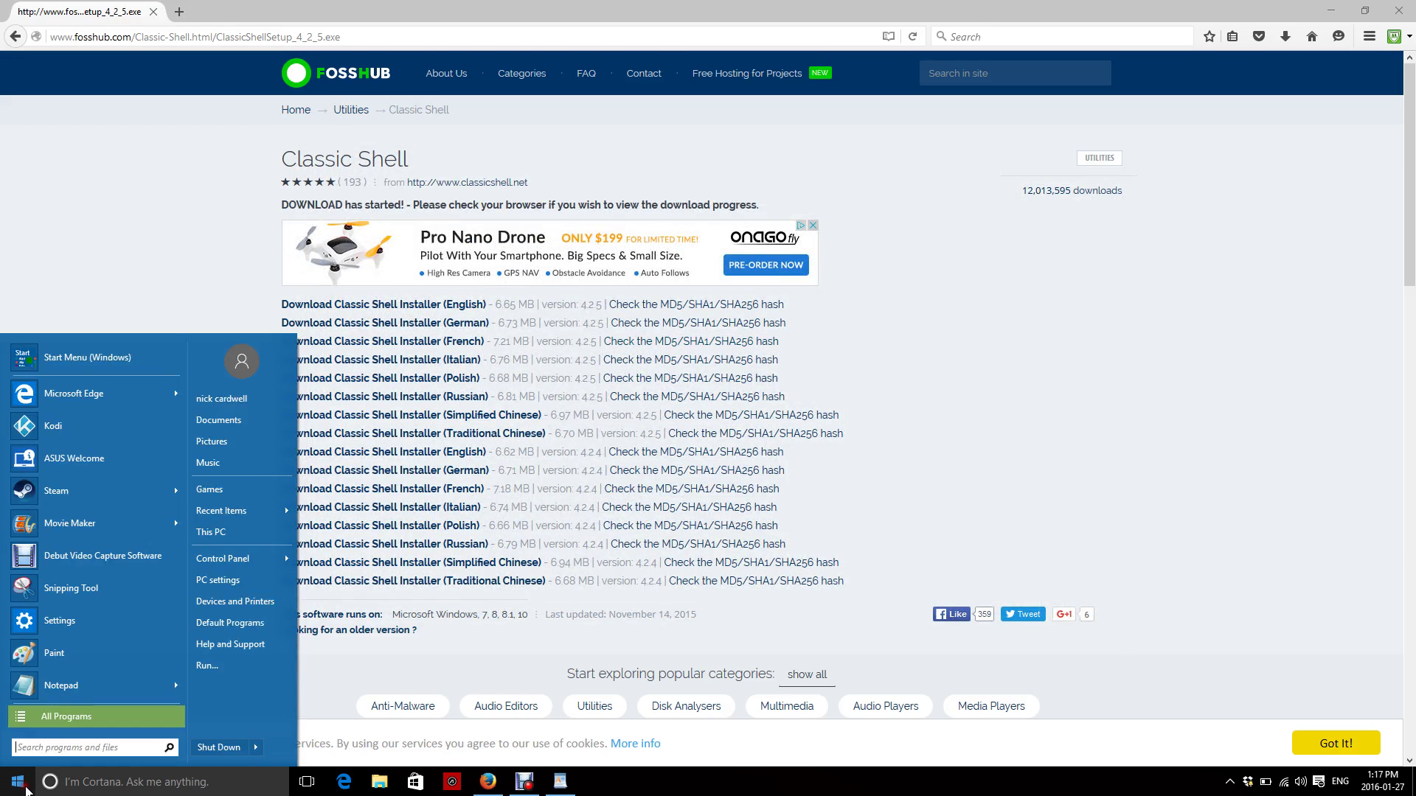
pyautogui.click(88, 357)
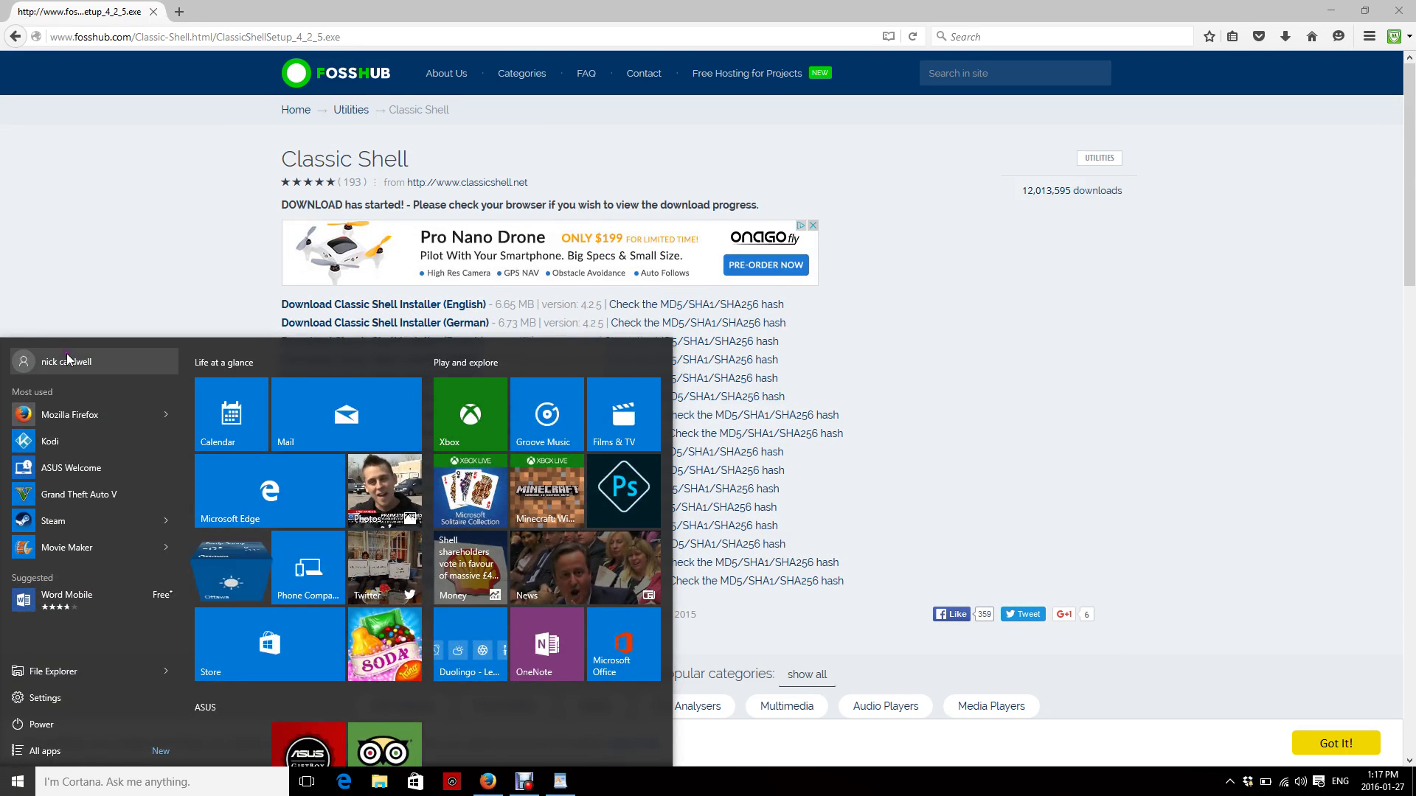
pyautogui.click(16, 782)
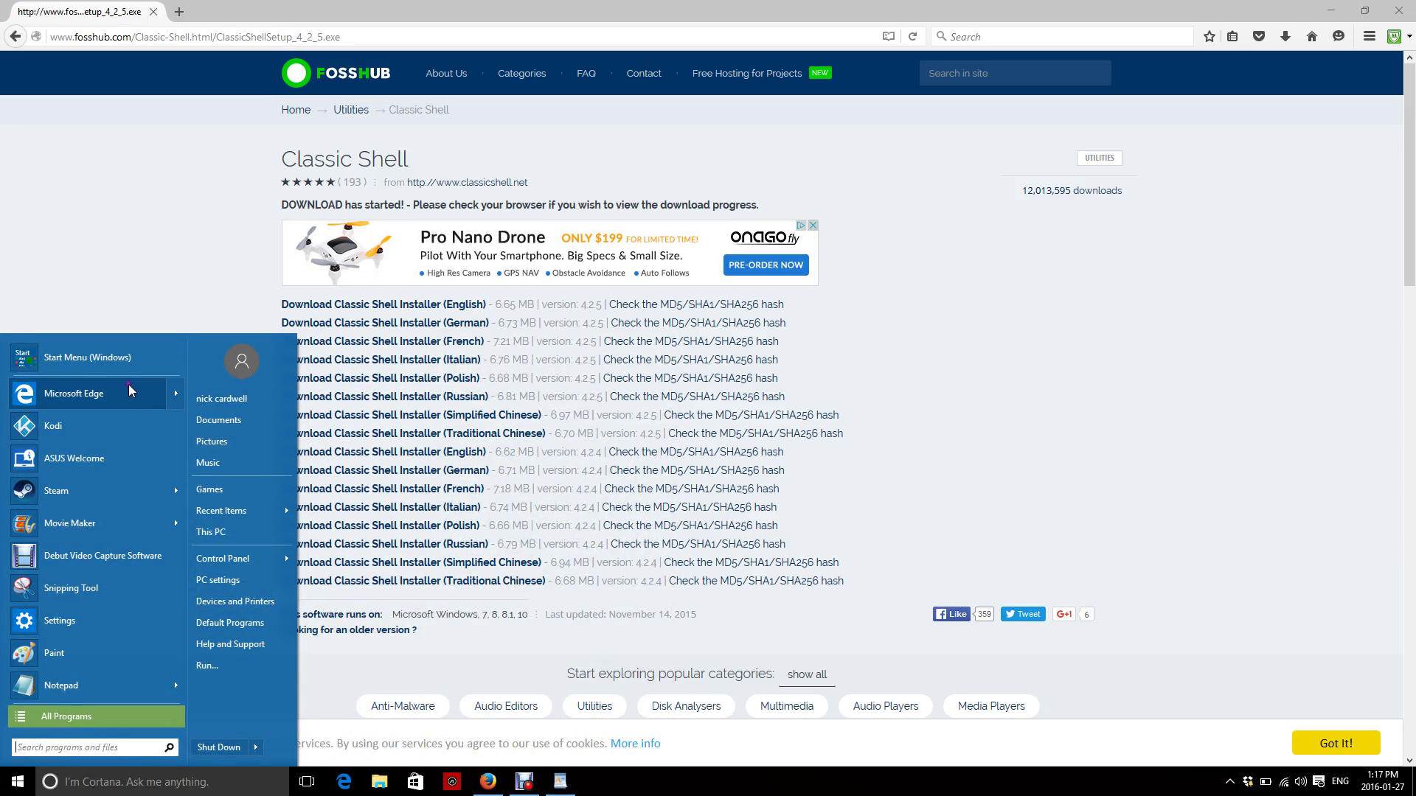